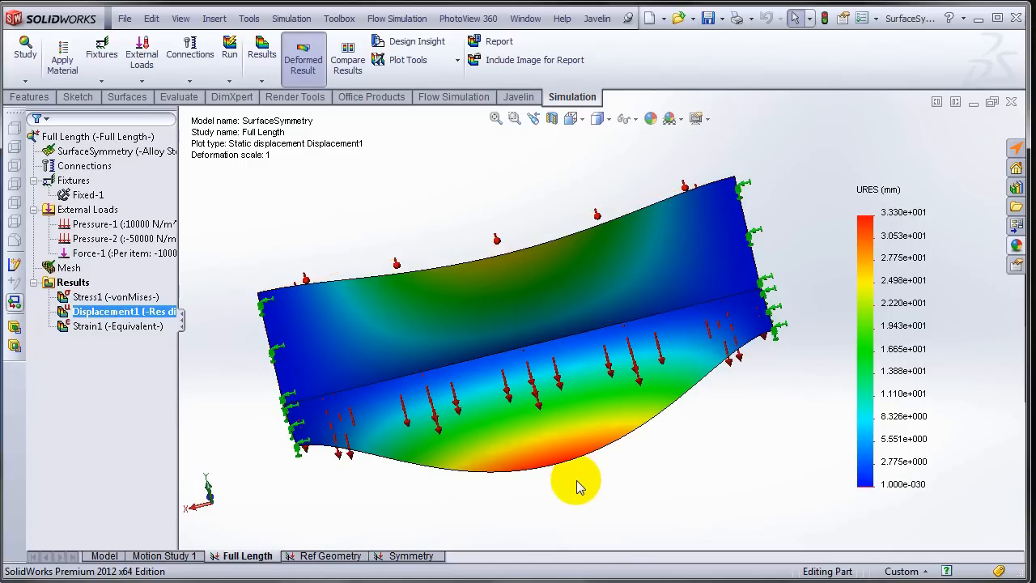
# Switch to the Ref Geometry study, activate its Symmetry configuration and inspect the fixtures on the half-length model's cut edges
pyautogui.click(328, 557)
pyautogui.rightClick(129, 142)
pyautogui.click(162, 146)
pyautogui.moveTo(675, 418); pyautogui.dragTo(660, 434, button='middle')
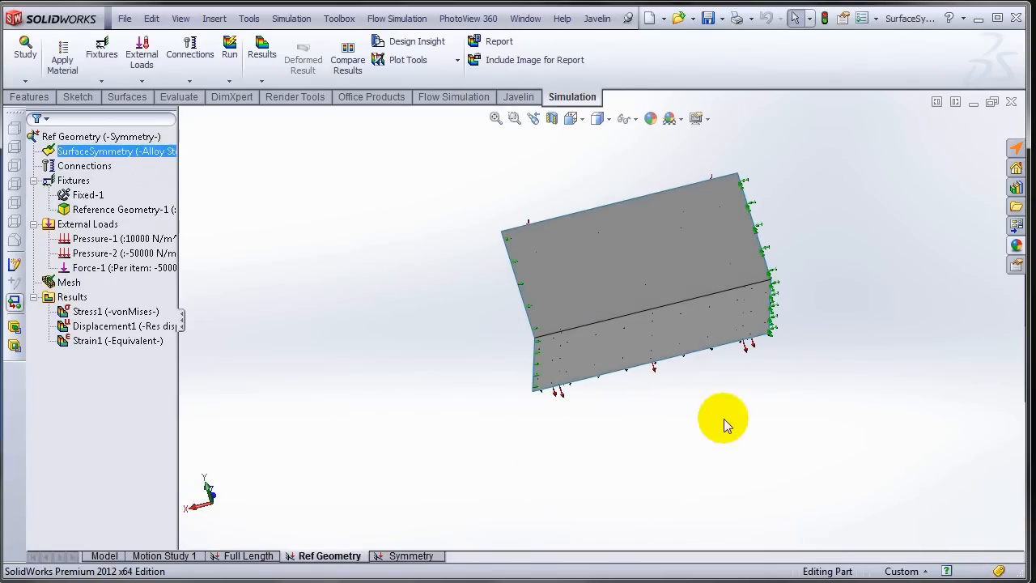
pyautogui.scroll(-2, 747, 413)
pyautogui.scroll(-4, 798, 240)
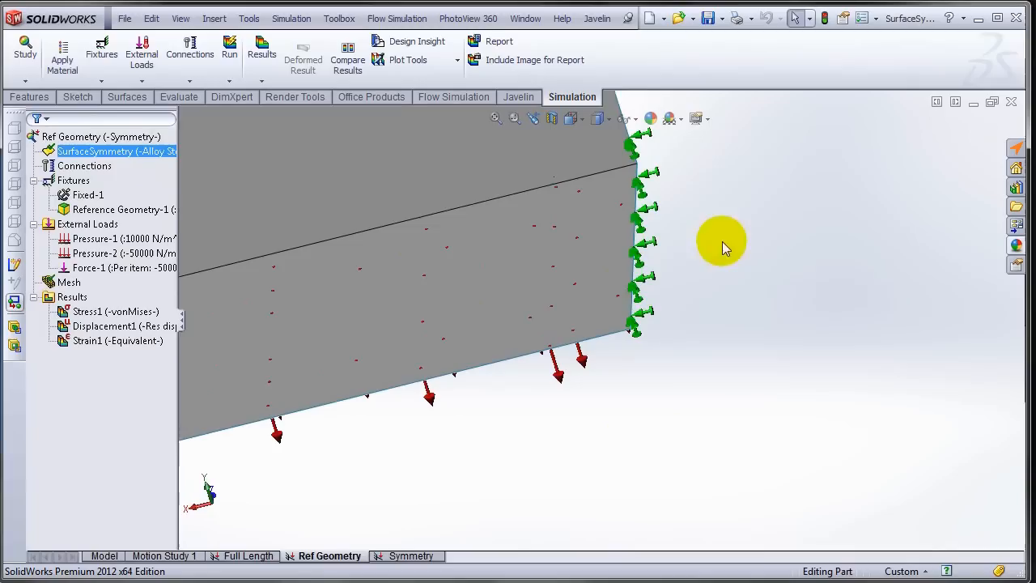
pyautogui.scroll(4, 677, 300)
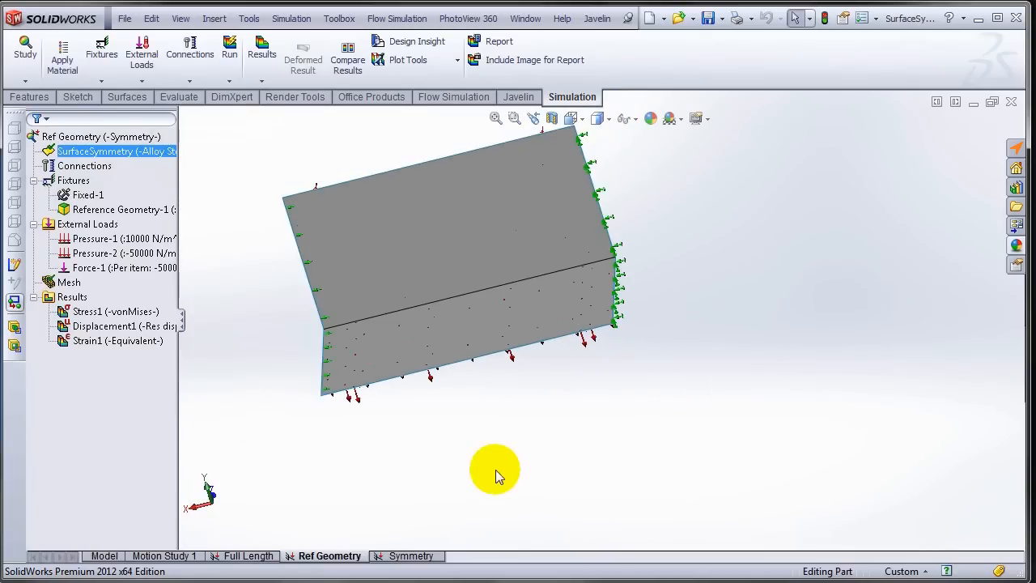
pyautogui.moveTo(496, 469); pyautogui.dragTo(509, 455, button='middle')
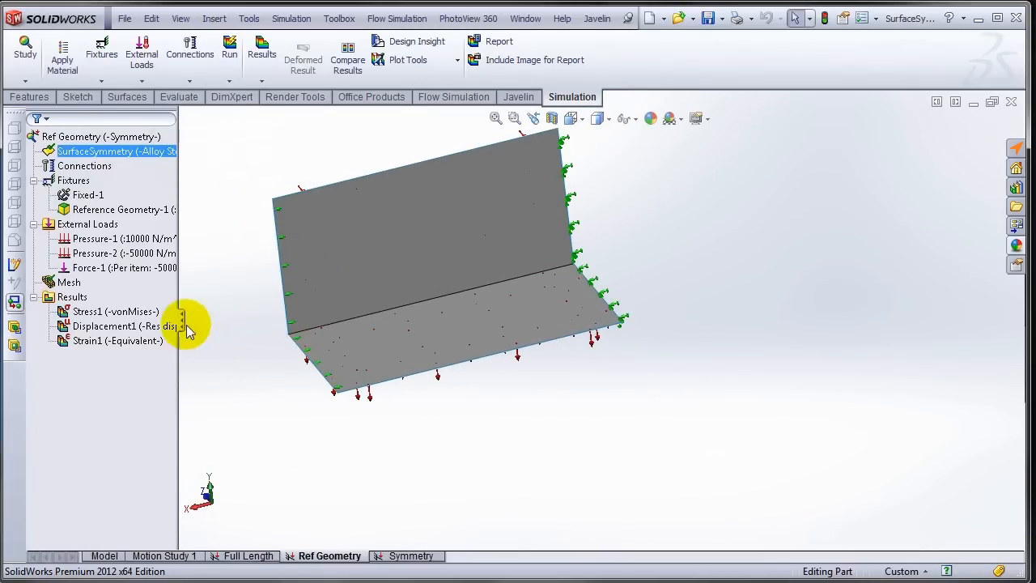
pyautogui.scroll(-2, 257, 280)
pyautogui.scroll(-2, 257, 279)
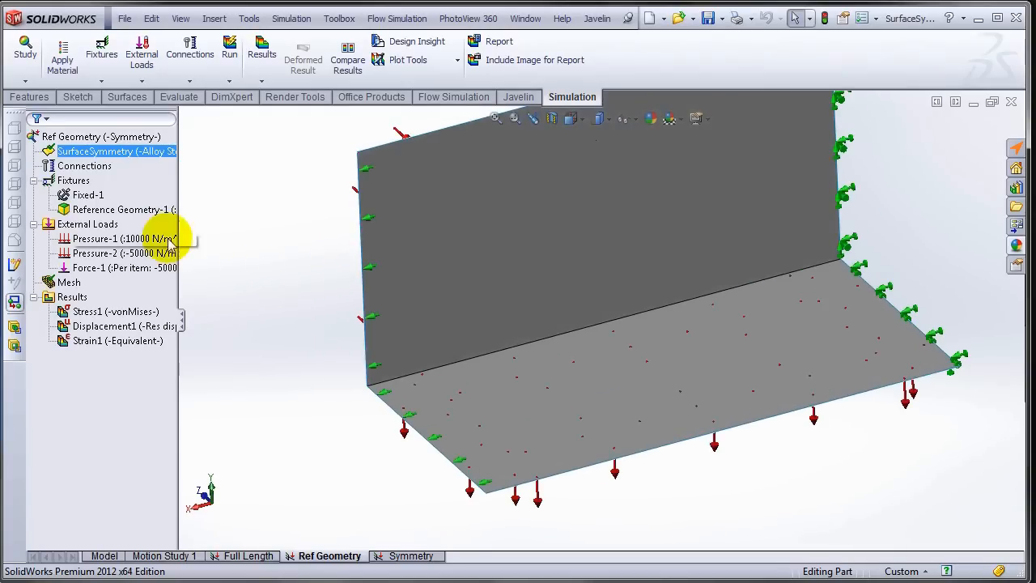
# Examine the Symmetry option and its planar-face selection for a new advanced fixture, leaving without creating the fixture
pyautogui.rightClick(81, 181)
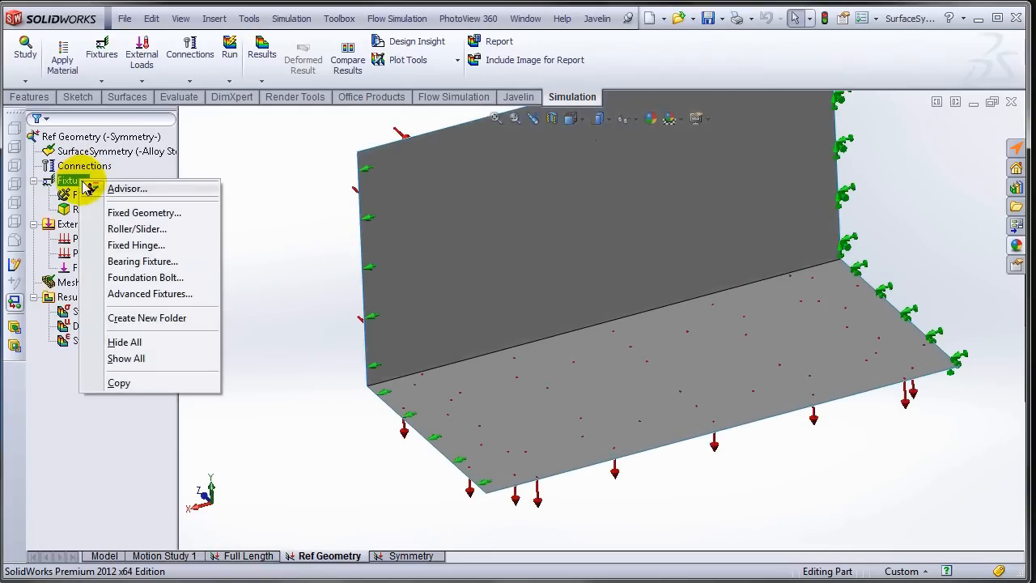
pyautogui.click(146, 294)
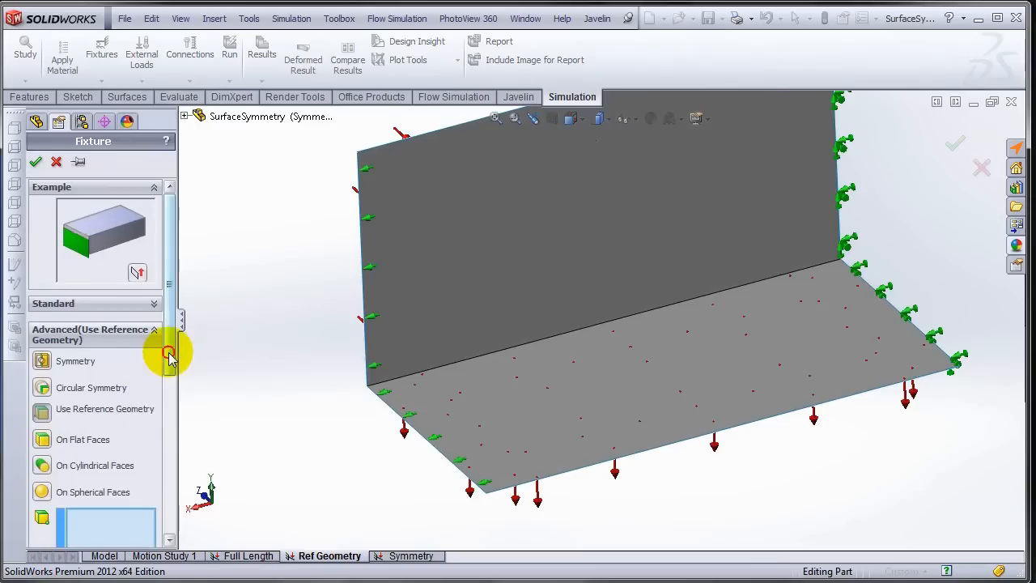
pyautogui.scroll(-1, 167, 351)
pyautogui.click(42, 349)
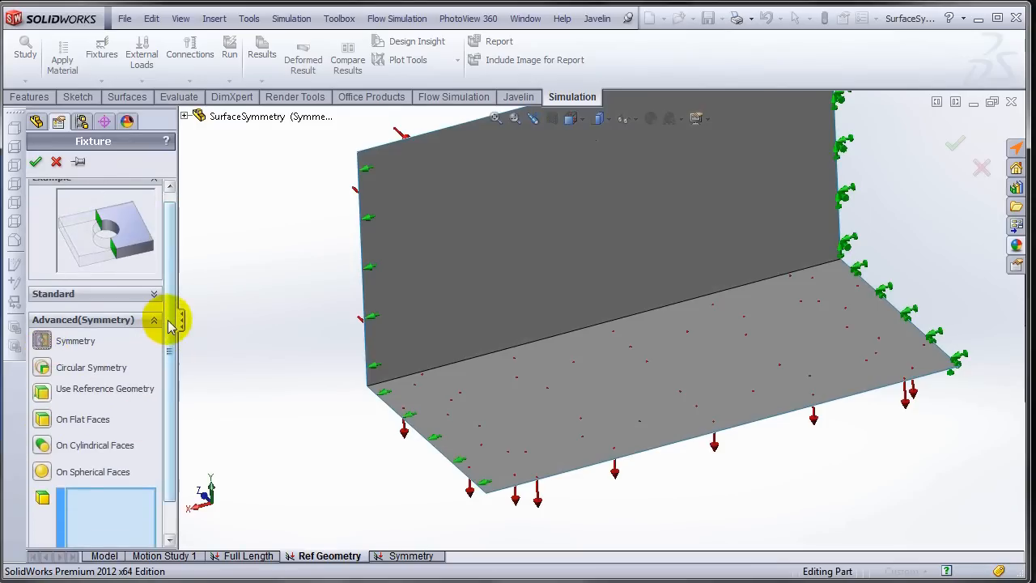
pyautogui.scroll(-2, 153, 416)
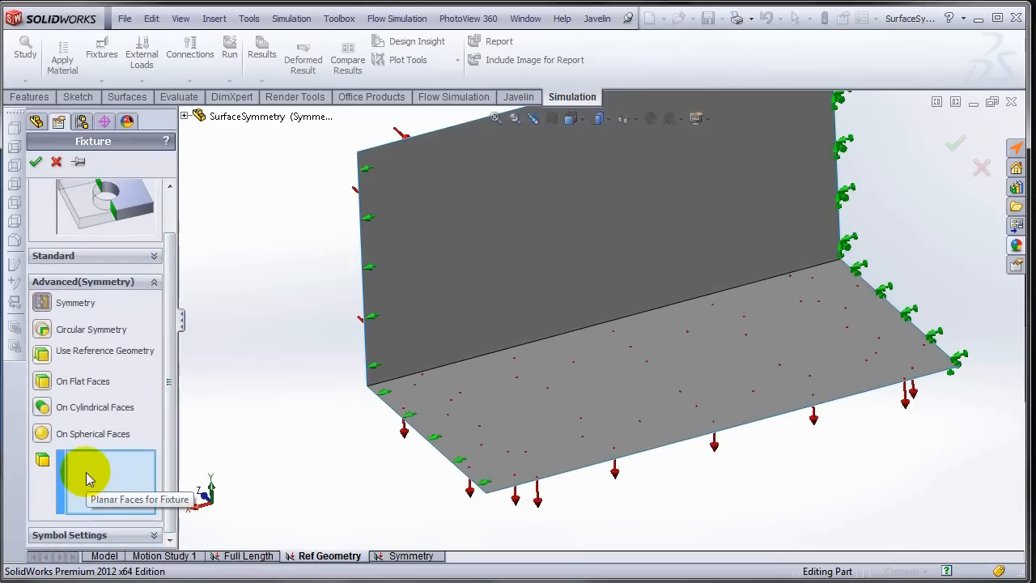
pyautogui.moveTo(342, 487); pyautogui.dragTo(355, 484, button='middle')
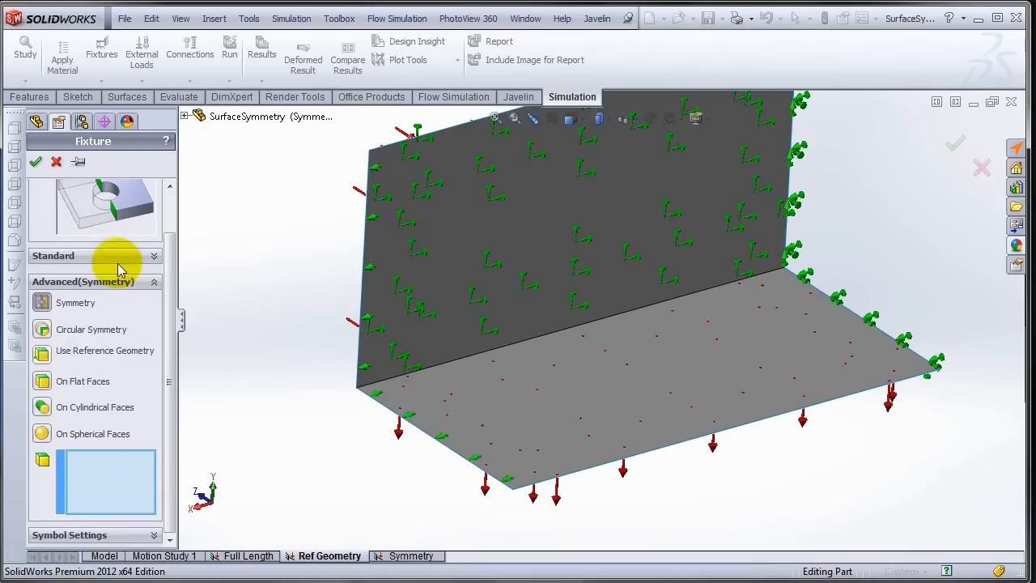
pyautogui.click(56, 162)
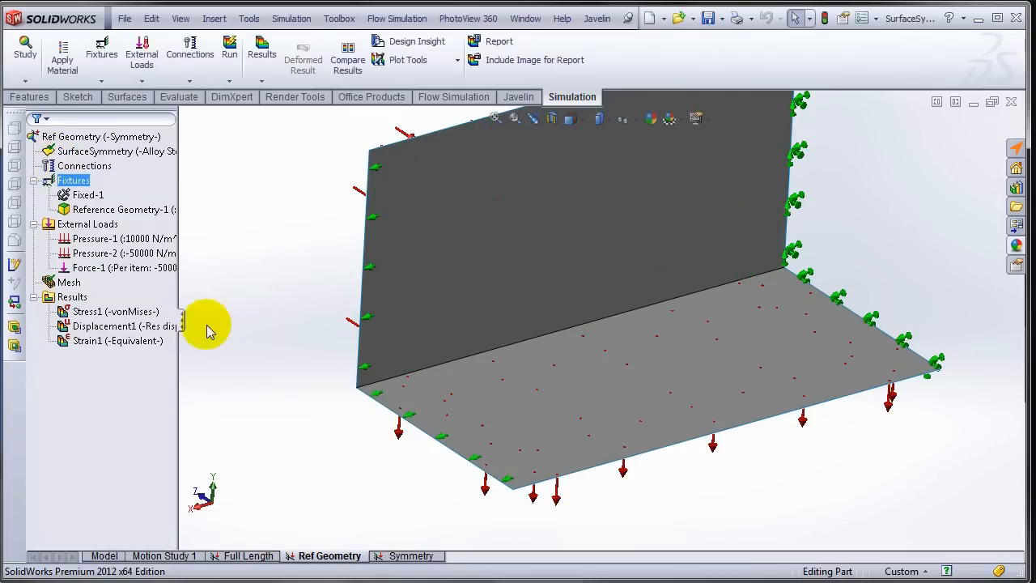
# Review the Reference Geometry-1 fixture's edges, reference plane and translation settings in the Ref Geometry study, leaving the definition unchanged
pyautogui.rightClick(135, 210)
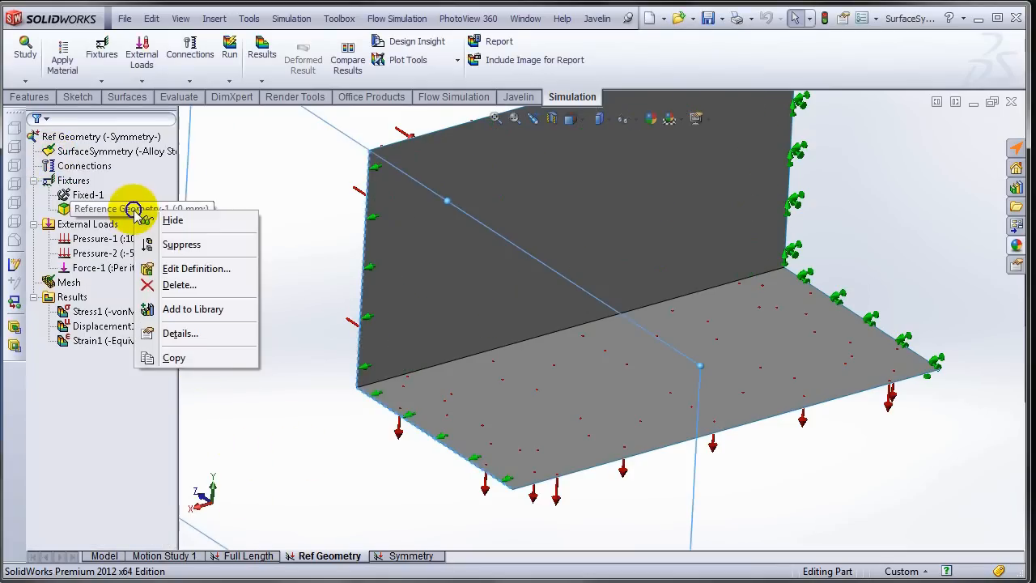
pyautogui.click(171, 271)
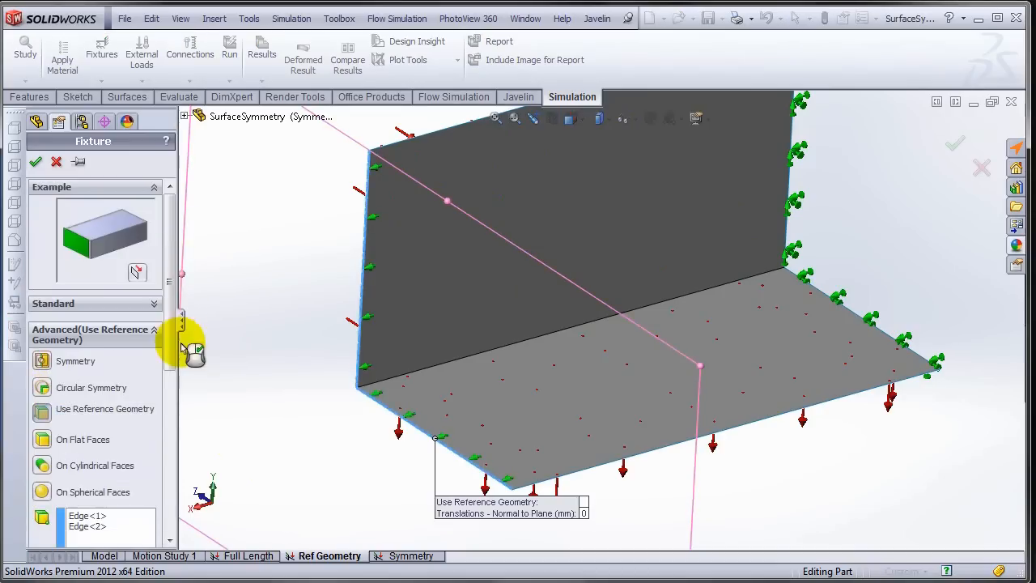
pyautogui.moveTo(171, 289); pyautogui.dragTo(173, 405)
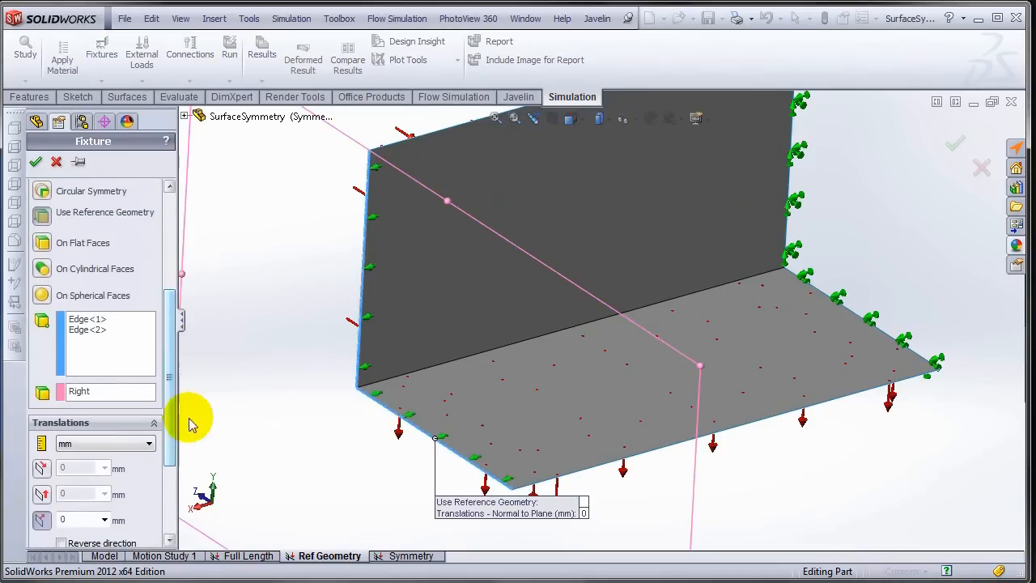
pyautogui.moveTo(382, 423); pyautogui.dragTo(365, 423, button='middle')
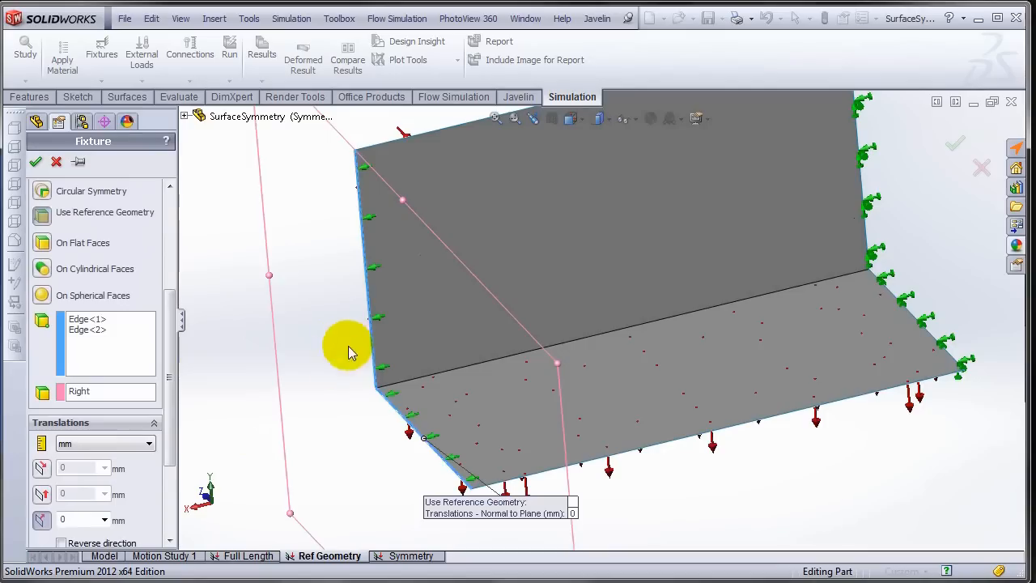
pyautogui.moveTo(171, 350); pyautogui.dragTo(171, 365)
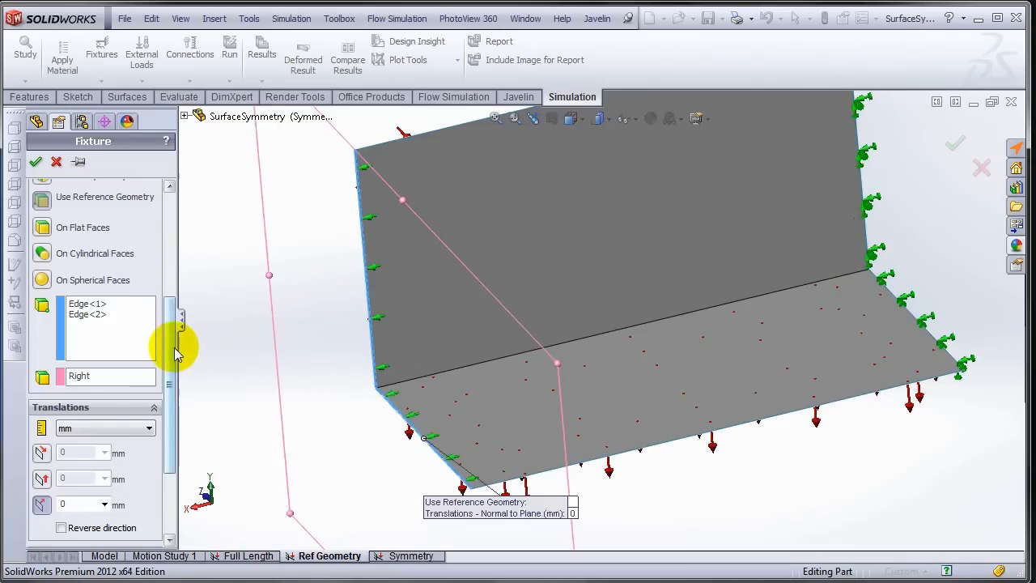
pyautogui.moveTo(169, 347); pyautogui.dragTo(170, 244)
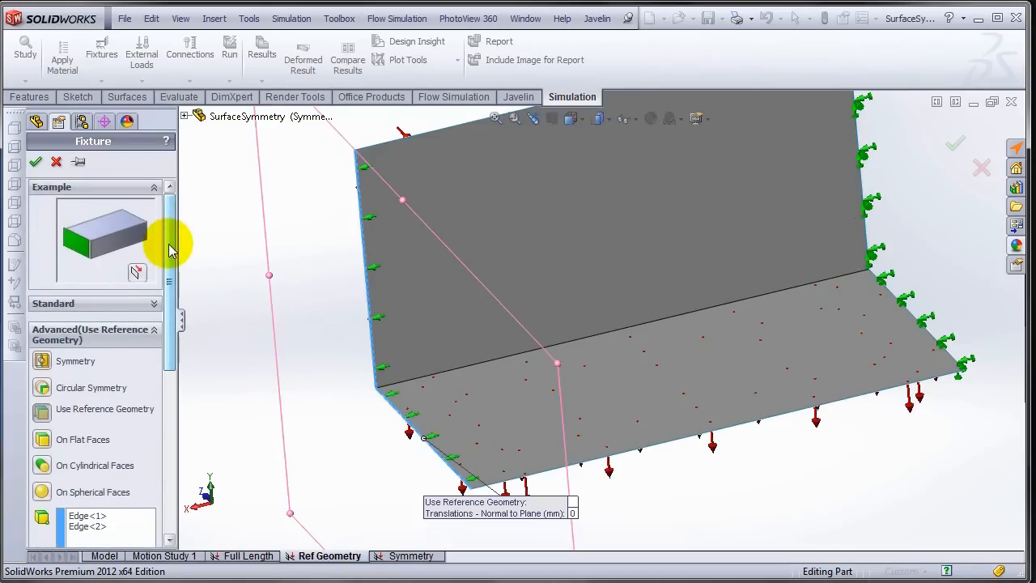
pyautogui.click(56, 163)
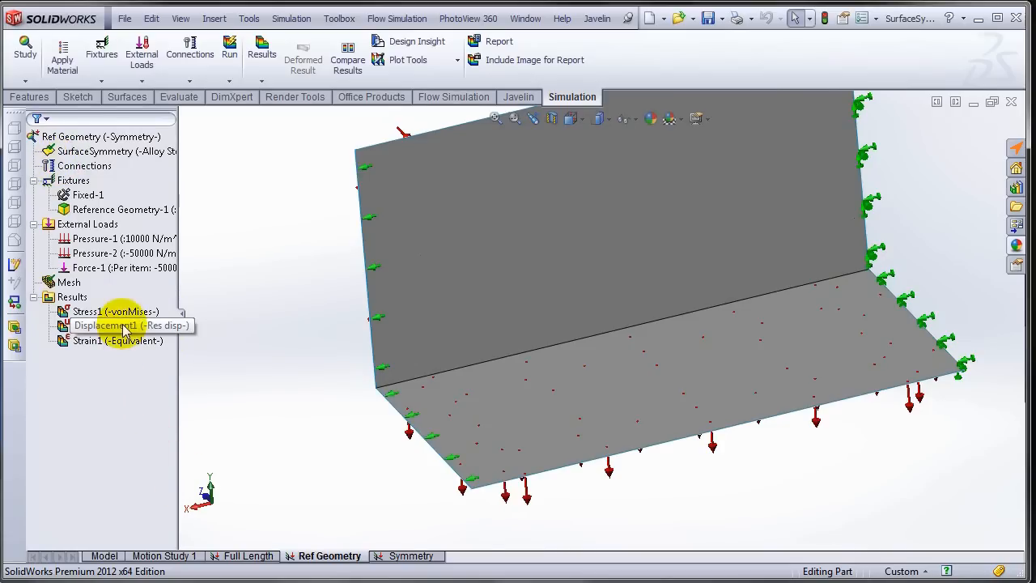
# Display the Displacement1 plot of the Ref Geometry study and inspect the deformed shape along the cut edges from several angles
pyautogui.doubleClick(123, 326)
pyautogui.moveTo(297, 388); pyautogui.dragTo(336, 371, button='middle')
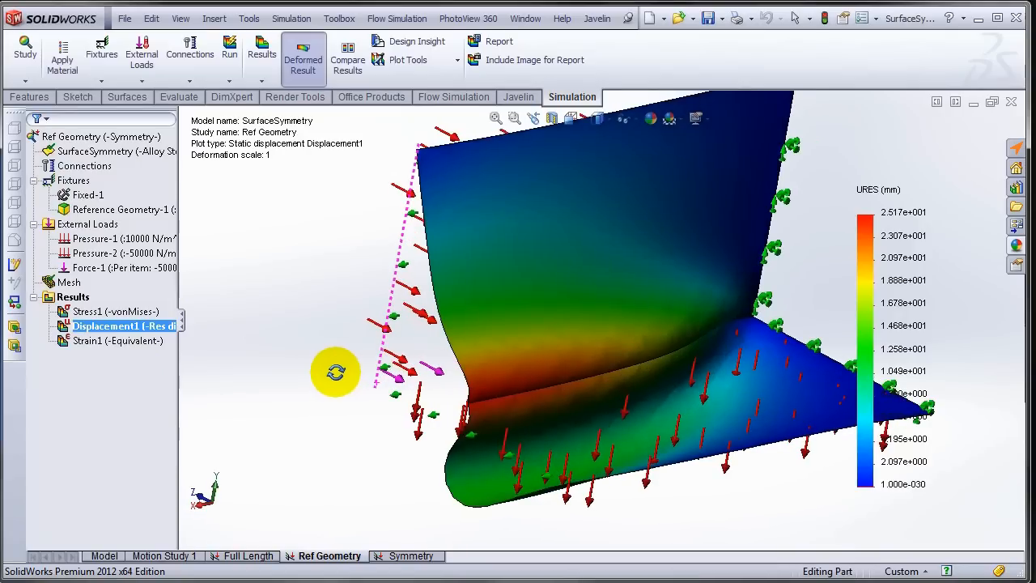
pyautogui.moveTo(364, 445); pyautogui.dragTo(517, 487, button='middle')
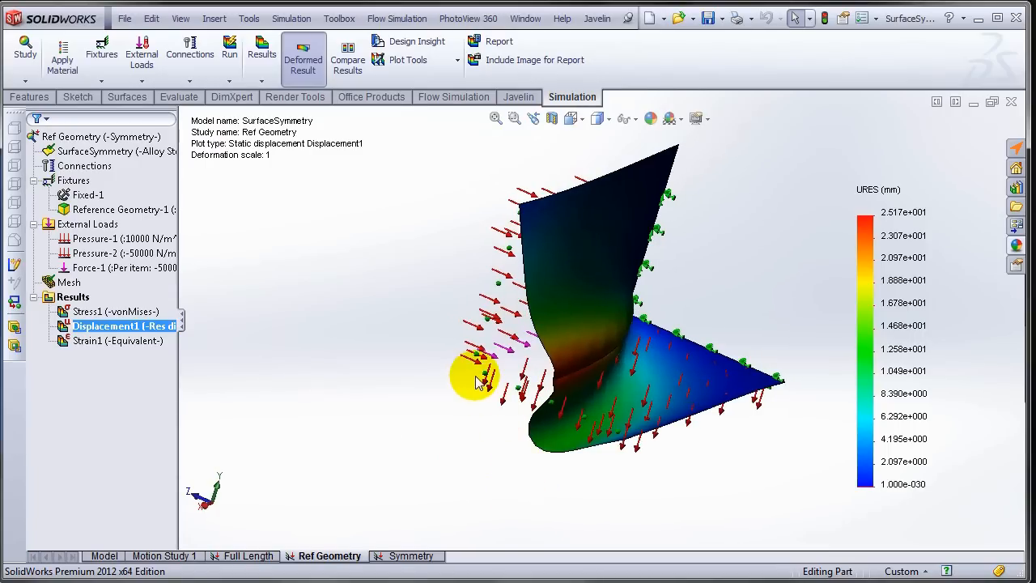
pyautogui.moveTo(481, 381); pyautogui.dragTo(421, 454, button='middle')
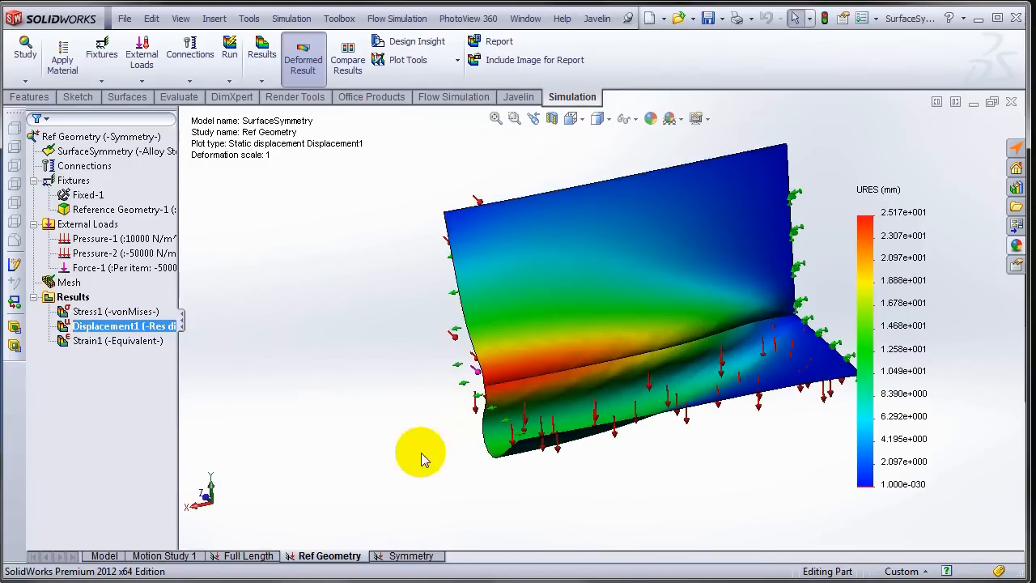
pyautogui.moveTo(397, 364); pyautogui.dragTo(483, 460, button='middle')
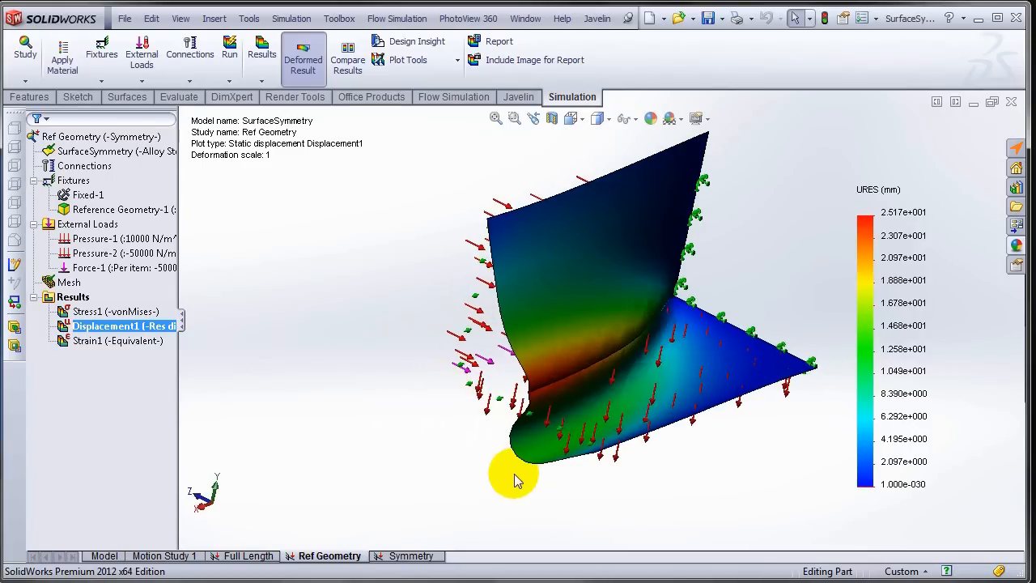
# Switch to the Symmetry study and open the Reference Geometry-1 fixture's definition at its translation and rotation settings
pyautogui.click(415, 556)
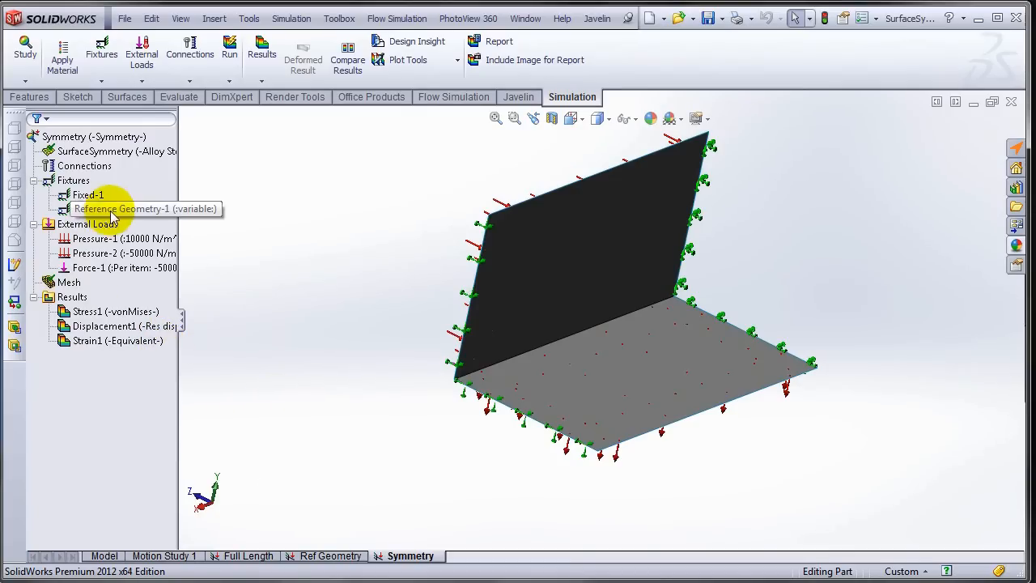
pyautogui.rightClick(112, 210)
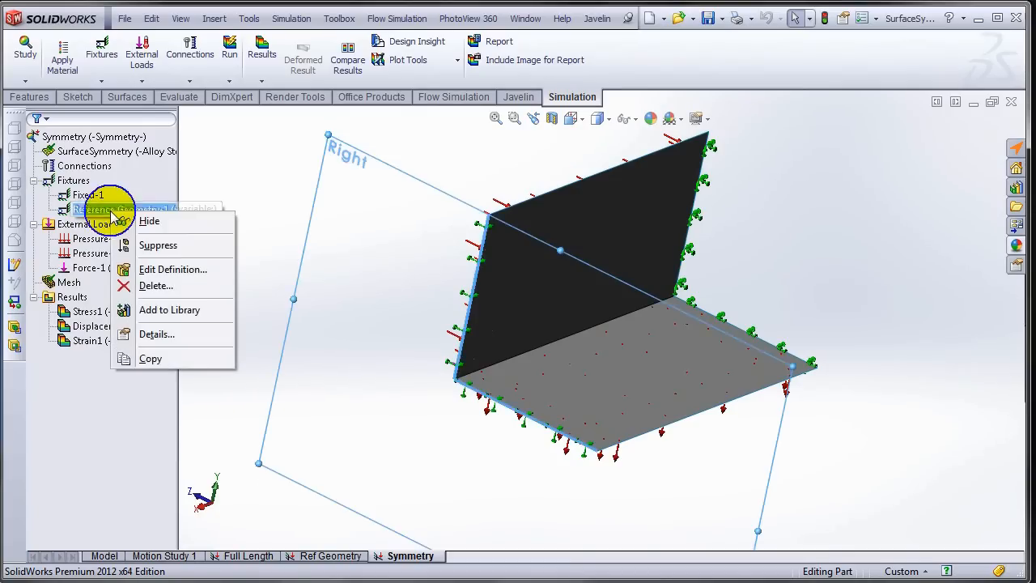
pyautogui.click(182, 269)
pyautogui.moveTo(172, 259); pyautogui.dragTo(144, 438)
pyautogui.moveTo(284, 265); pyautogui.dragTo(285, 264, button='middle')
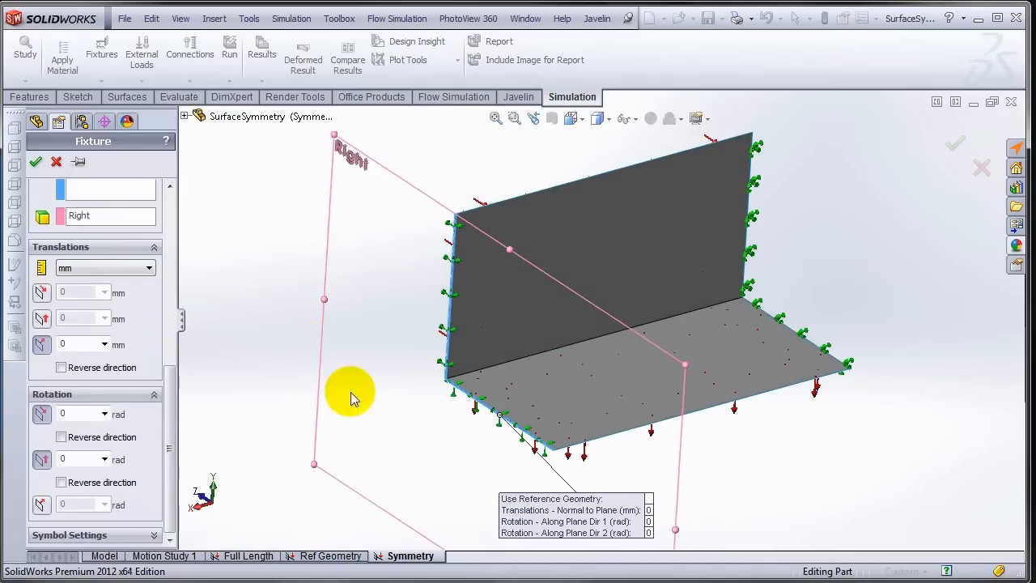
# Compare the fixture symbols on the vertical and horizontal symmetry edges with the rotation settings, and leave the definition unchanged
pyautogui.scroll(-5, 451, 259)
pyautogui.scroll(-2, 475, 267)
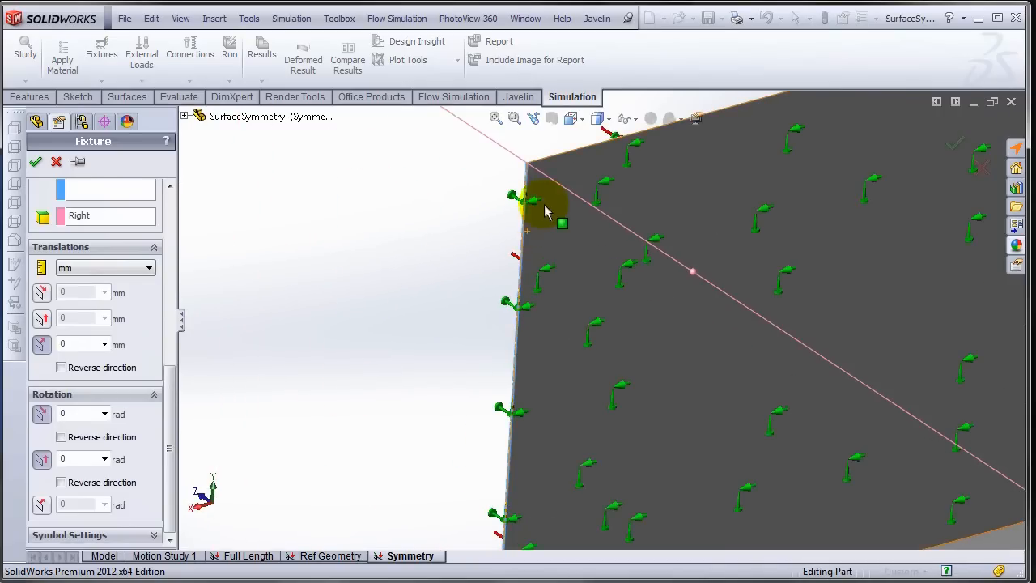
pyautogui.scroll(3, 458, 420)
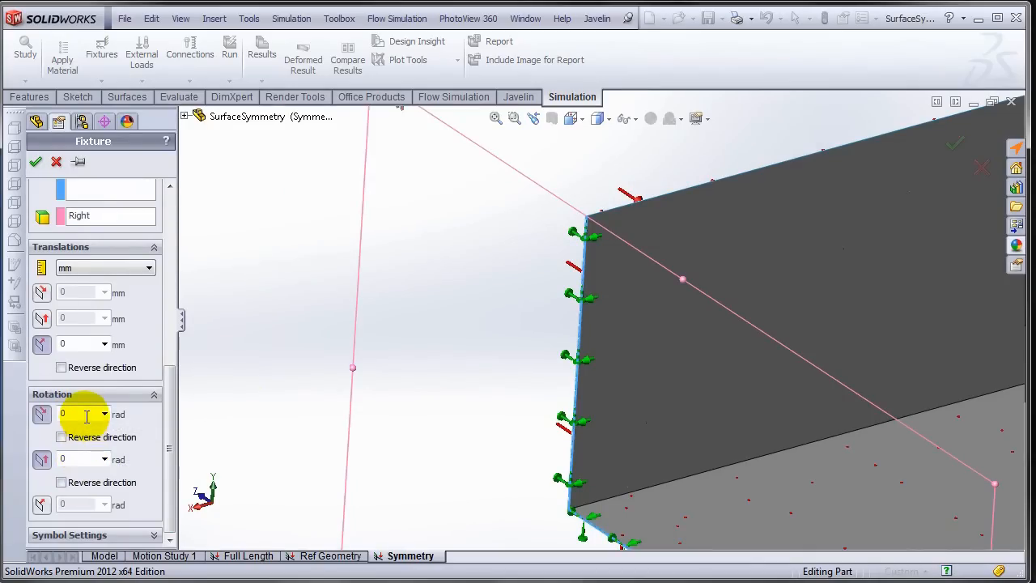
pyautogui.press('z')
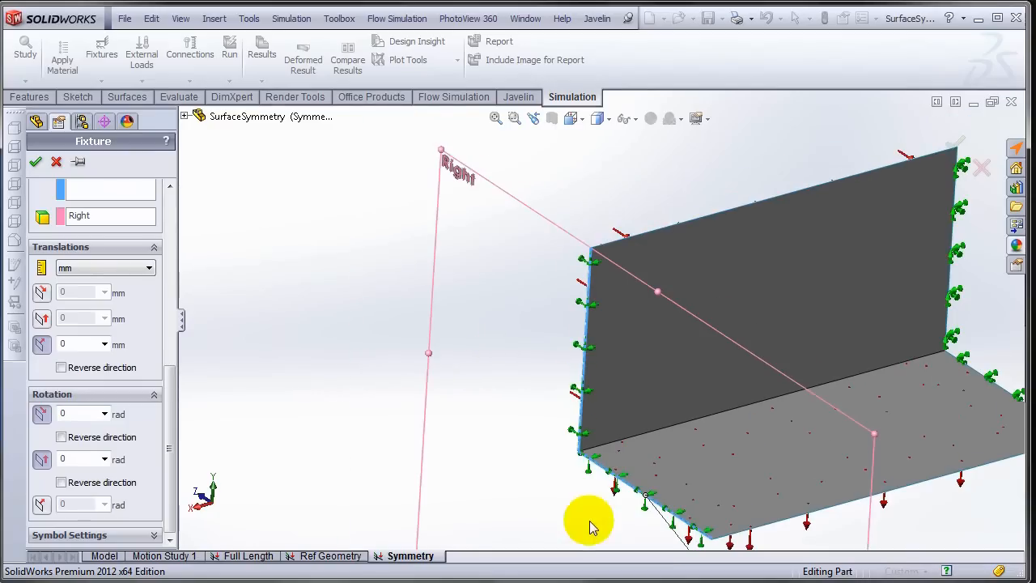
pyautogui.click(644, 349)
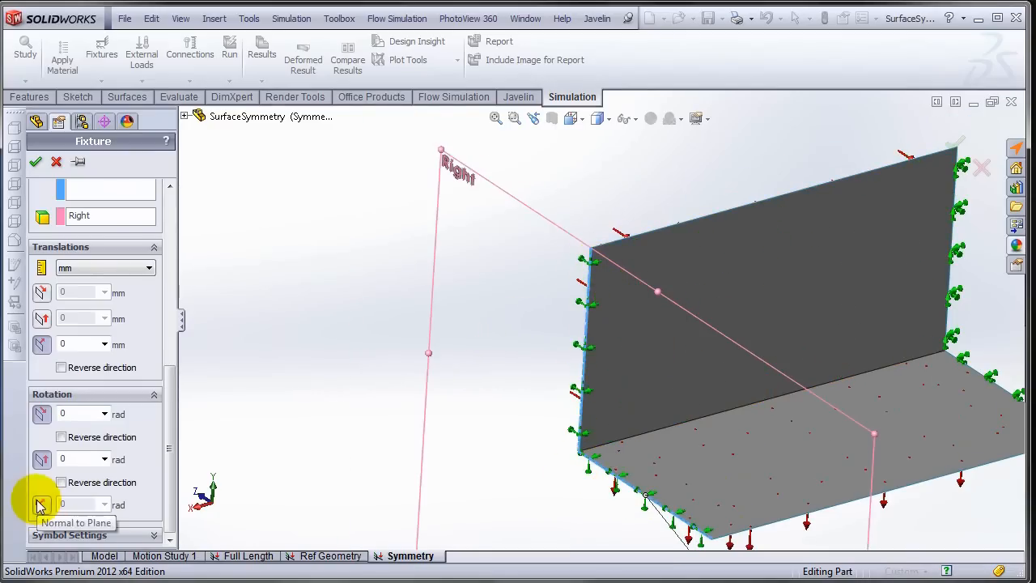
pyautogui.scroll(-2, 666, 509)
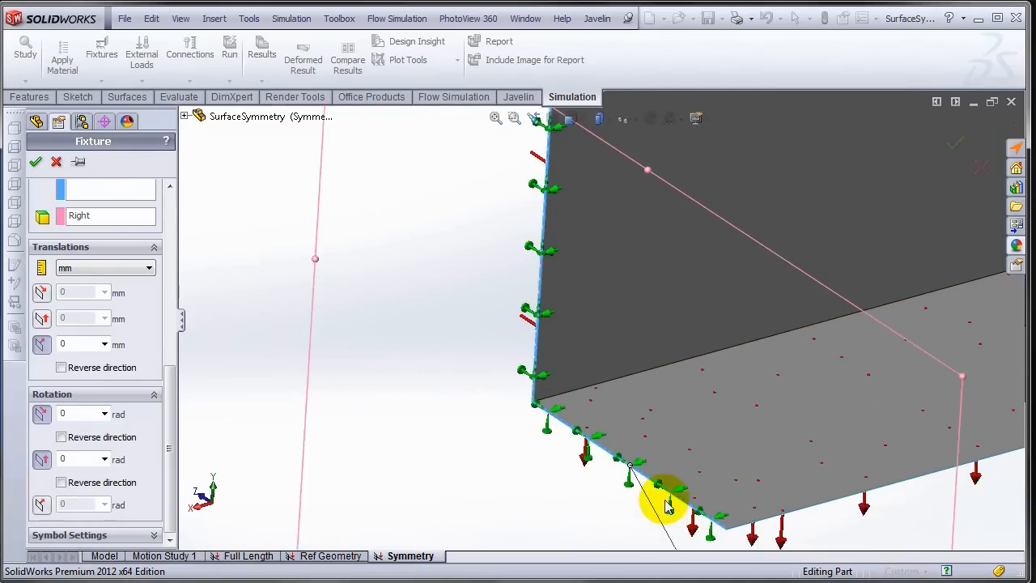
pyautogui.scroll(5, 667, 508)
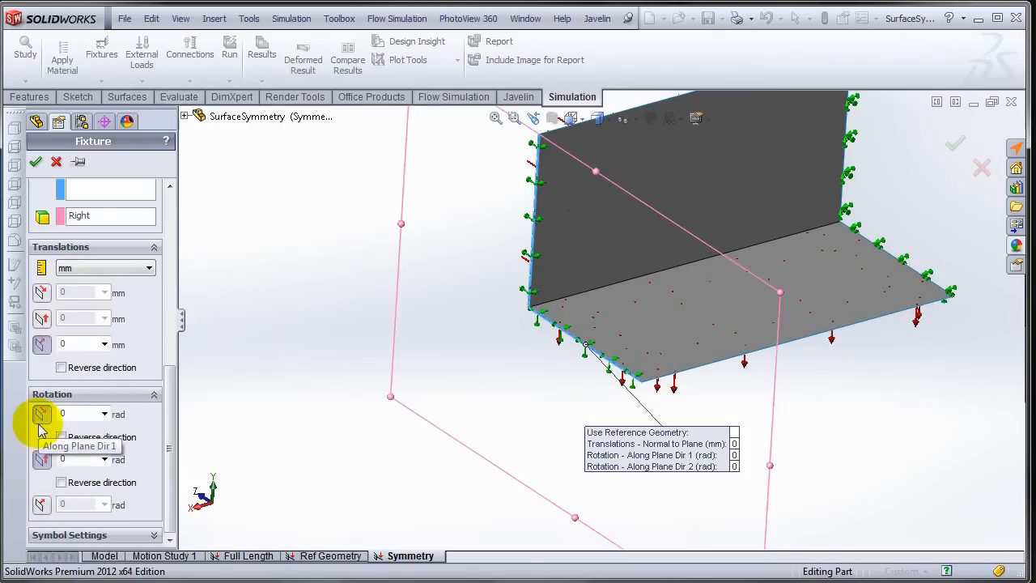
pyautogui.click(55, 161)
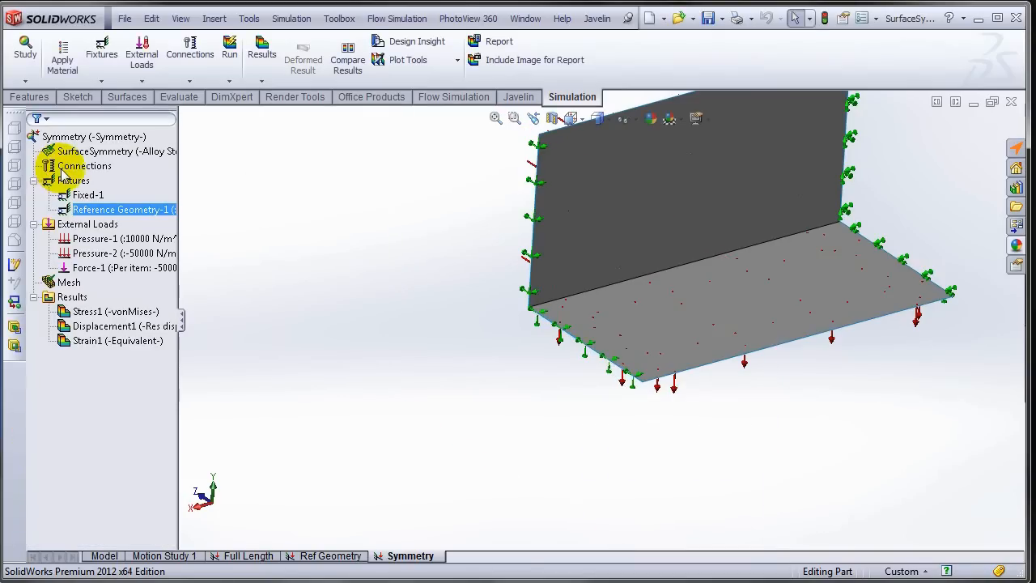
# Display the Symmetry study's Displacement1 plot, and activate the Full Length study's configuration to compare its Displacement1 plot
pyautogui.doubleClick(110, 326)
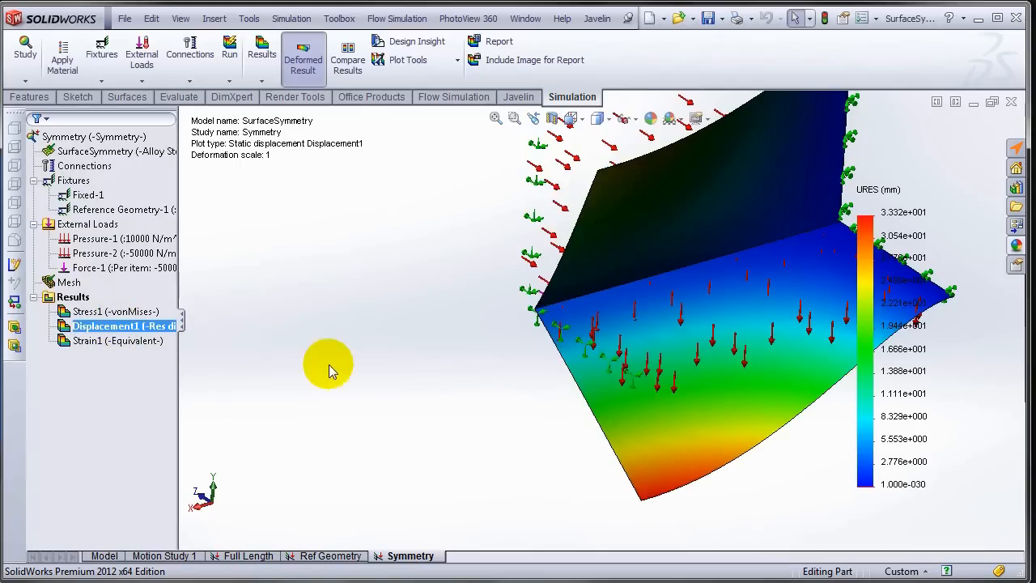
pyautogui.moveTo(396, 355); pyautogui.dragTo(810, 307, button='middle')
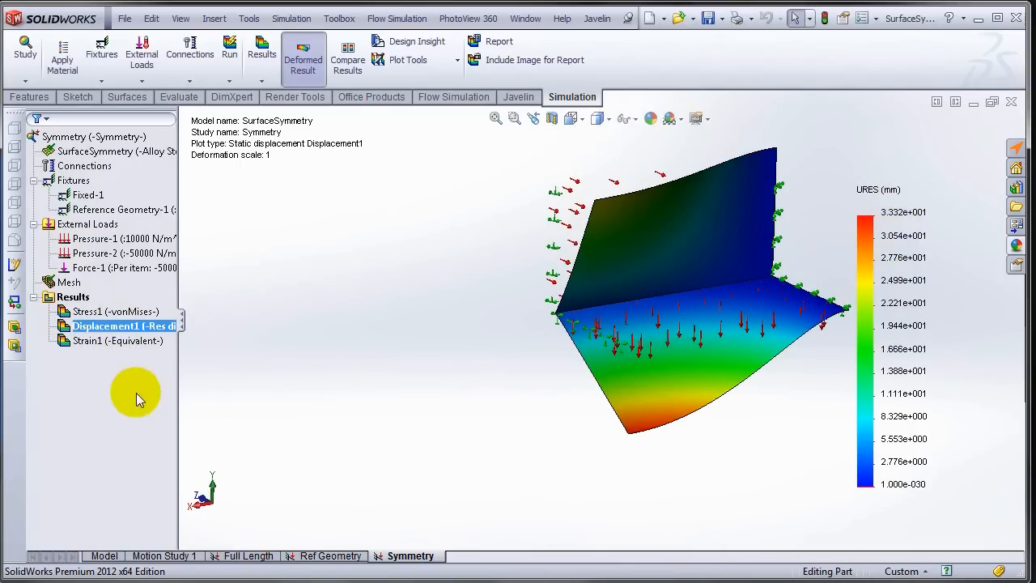
pyautogui.click(249, 556)
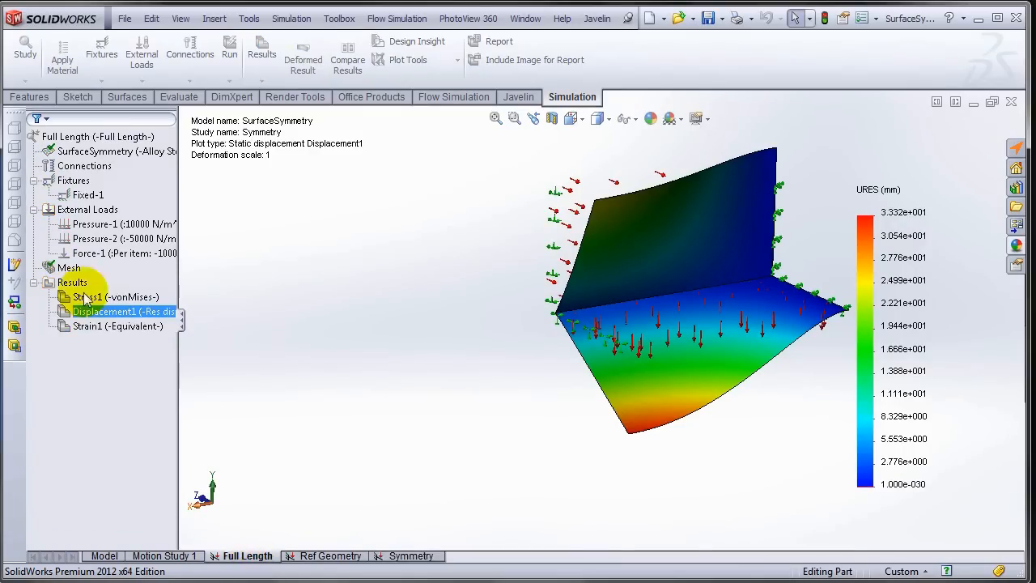
pyautogui.rightClick(112, 137)
pyautogui.click(196, 147)
pyautogui.doubleClick(97, 311)
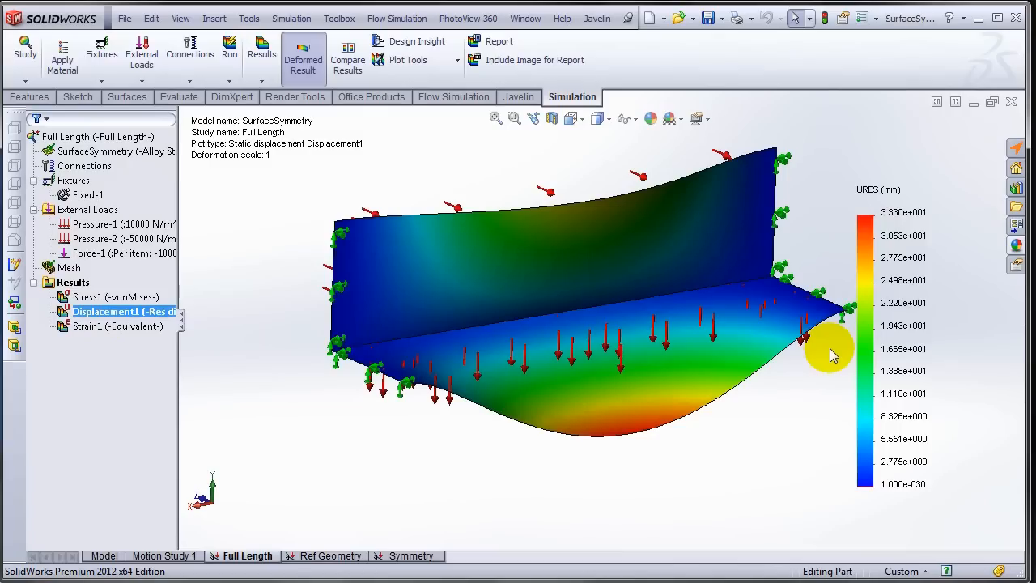
# Return to the Symmetry study and activate its half-length model configuration
pyautogui.click(396, 555)
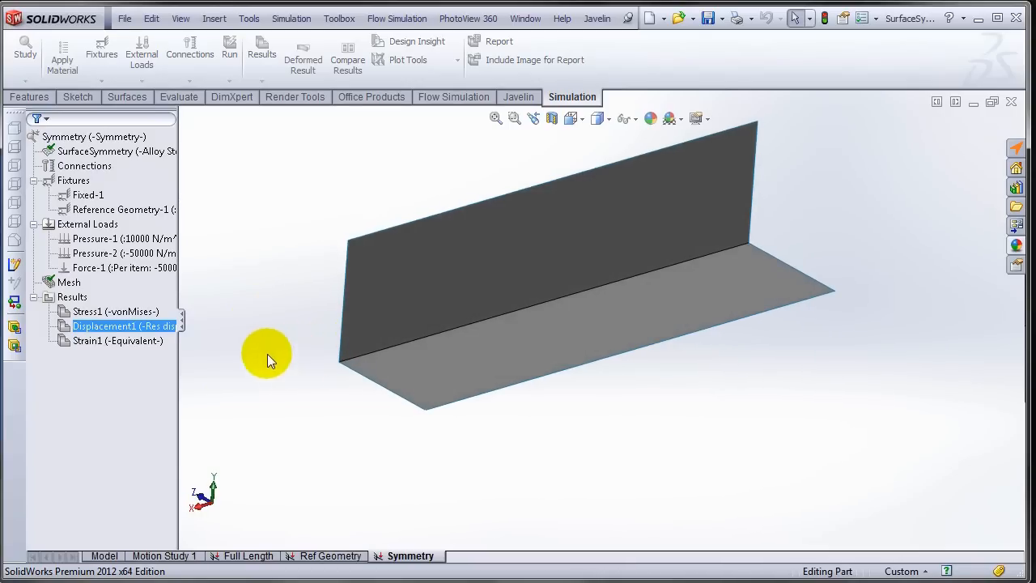
pyautogui.rightClick(103, 137)
pyautogui.click(122, 146)
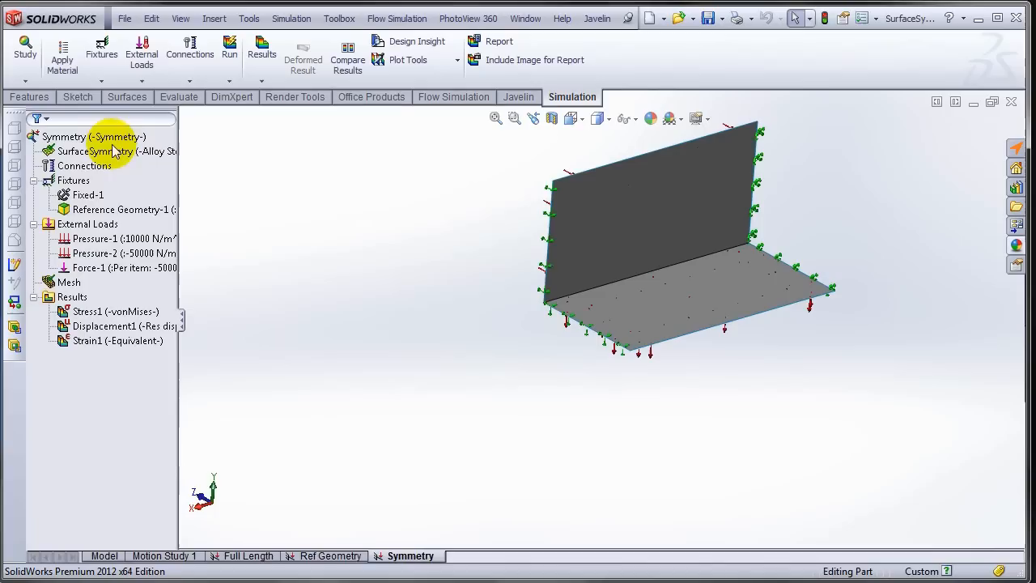